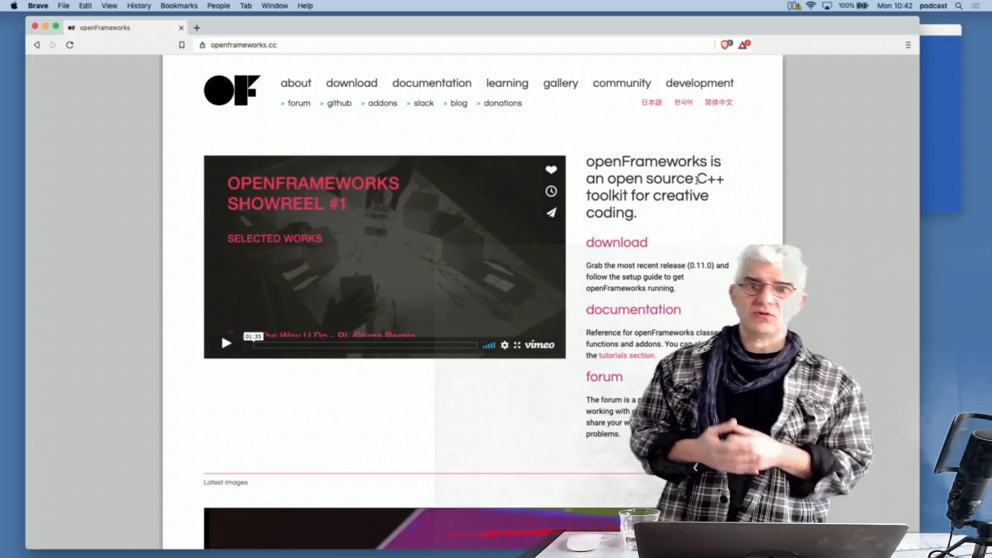
# Step: Go to the openFrameworks download page listing releases per platform
pyautogui.click(353, 83)
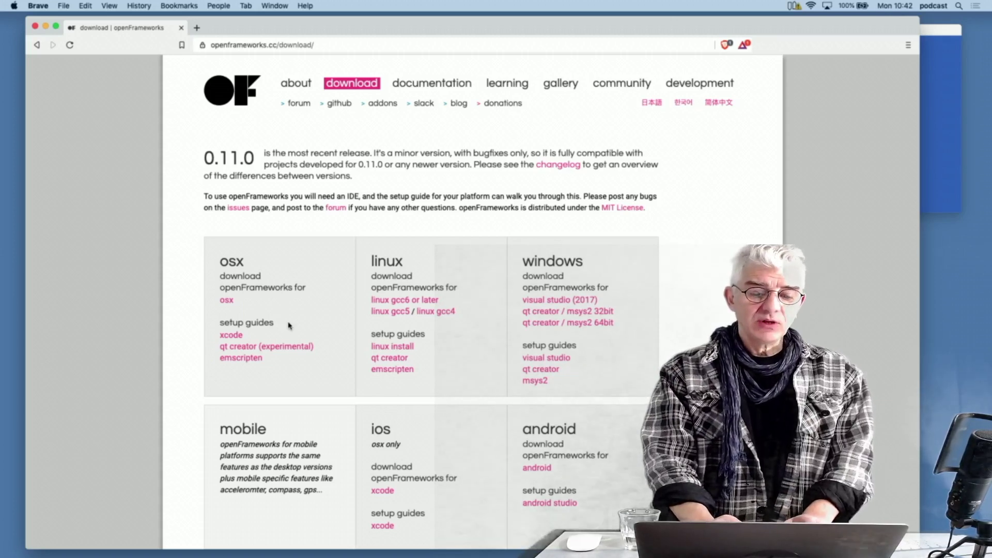
pyautogui.scroll(-1, 288, 325)
pyautogui.scroll(-3, 463, 369)
pyautogui.scroll(-2, 462, 369)
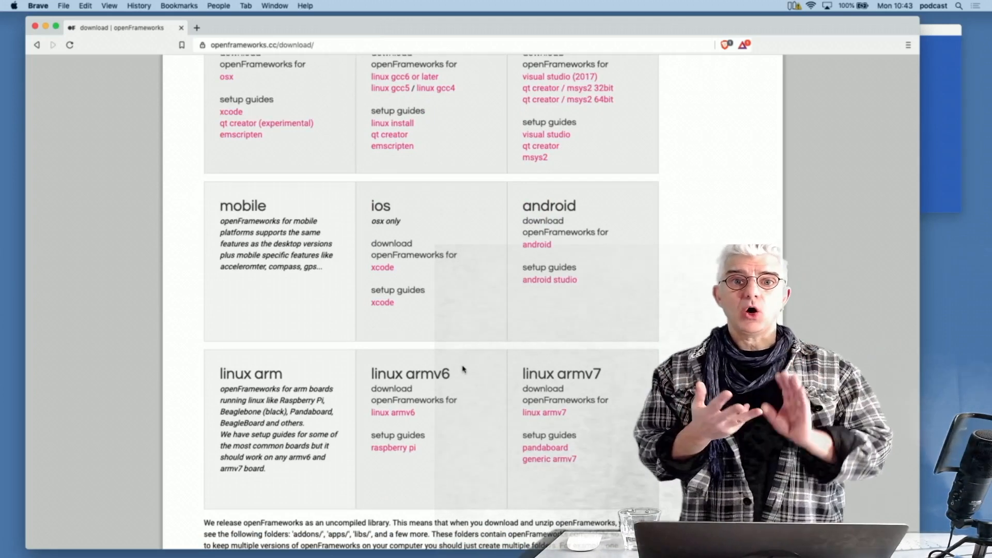
pyautogui.scroll(8, 462, 369)
# Step: Download the openFrameworks 0.11.0 osx zip and reveal it in the Downloads folder
pyautogui.click(227, 300)
pyautogui.press('Return')
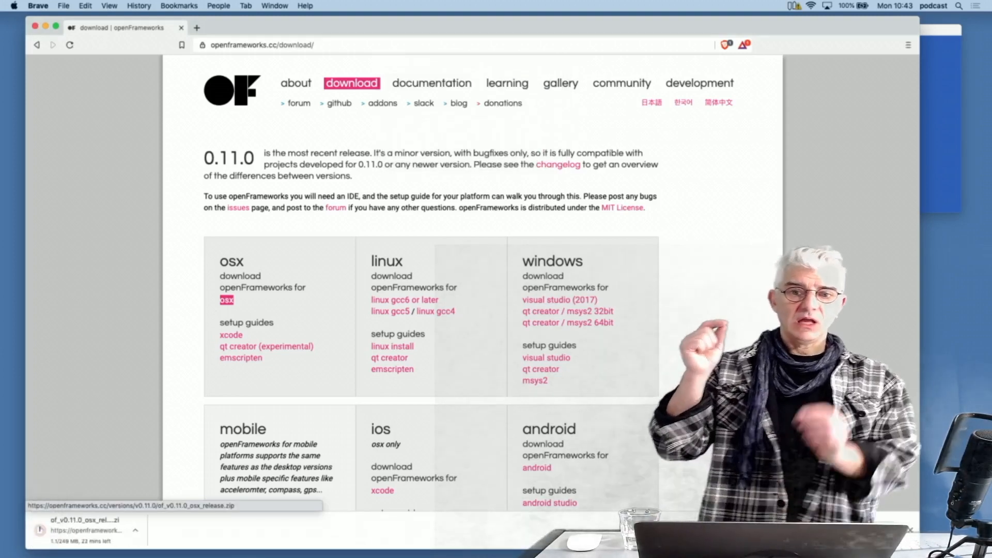
pyautogui.press('super+Tab')
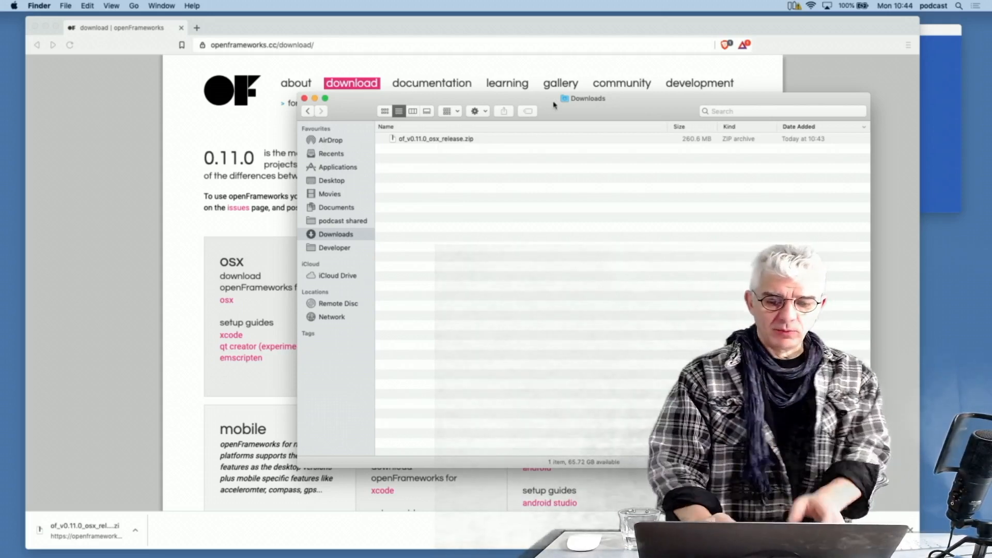
# Step: Move the openFrameworks zip into the Developer folder and unzip it there
pyautogui.click(452, 139)
pyautogui.moveTo(434, 139); pyautogui.dragTo(336, 247)
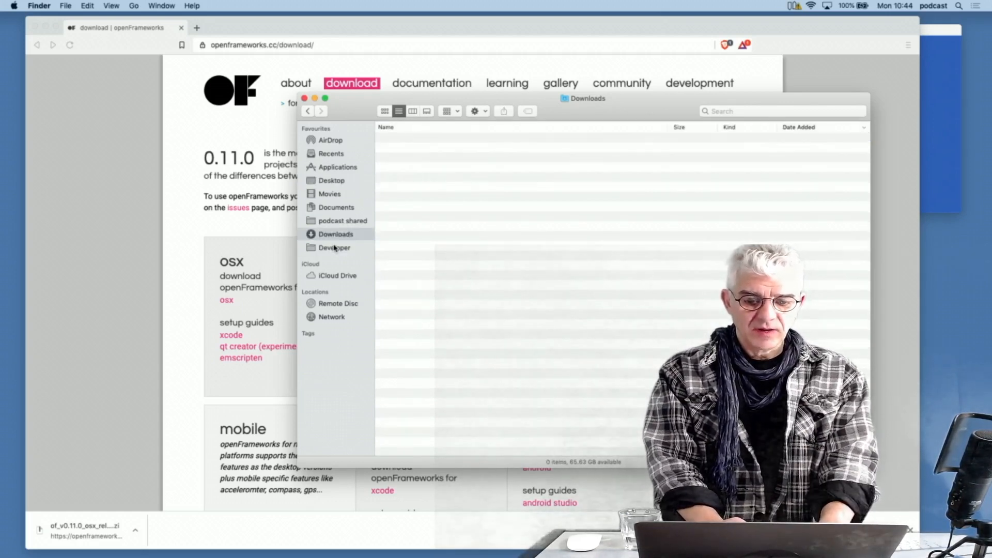
pyautogui.click(336, 247)
pyautogui.click(457, 144)
pyautogui.doubleClick(456, 144)
# Step: Trash the leftover zip and enter the extracted of_v0.11.0_osx_release folder
pyautogui.click(456, 144)
pyautogui.click(464, 163)
pyautogui.press('super+BackSpace')
pyautogui.doubleClick(395, 145)
# Step: Peek inside projectGenerator, then expand apps and myApps to reach emptyExample
pyautogui.click(251, 354)
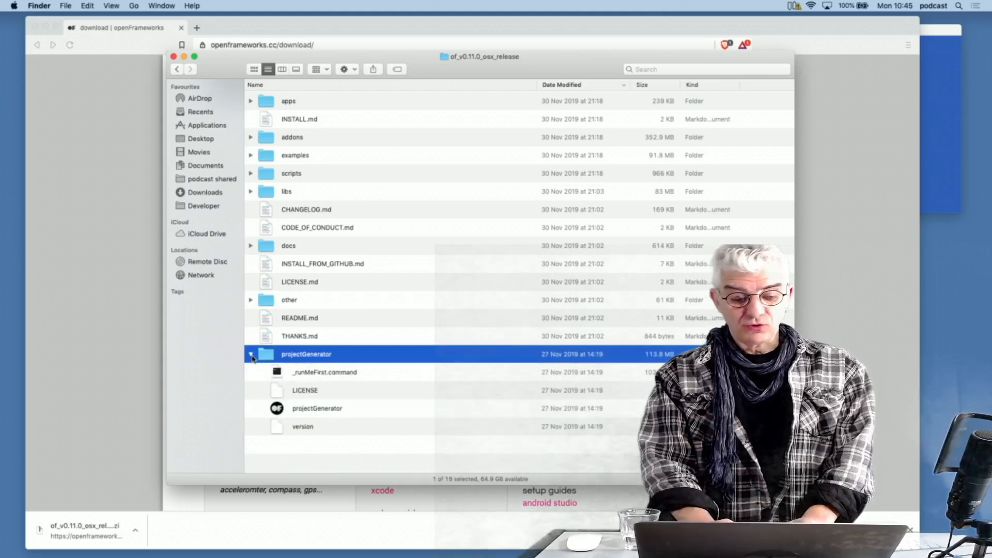
pyautogui.click(281, 410)
pyautogui.click(252, 354)
pyautogui.click(267, 248)
pyautogui.click(264, 104)
pyautogui.click(252, 102)
pyautogui.click(261, 120)
pyautogui.click(296, 138)
# Step: Expand addons and look over ofxSvg, ofxOpenCv, ofxAndroid, ofxGPS and ofxKinect
pyautogui.click(251, 174)
pyautogui.click(279, 229)
pyautogui.click(285, 248)
pyautogui.click(282, 282)
pyautogui.click(283, 317)
pyautogui.scroll(-3, 384, 410)
pyautogui.scroll(-1, 383, 410)
pyautogui.scroll(2, 323, 348)
pyautogui.click(279, 288)
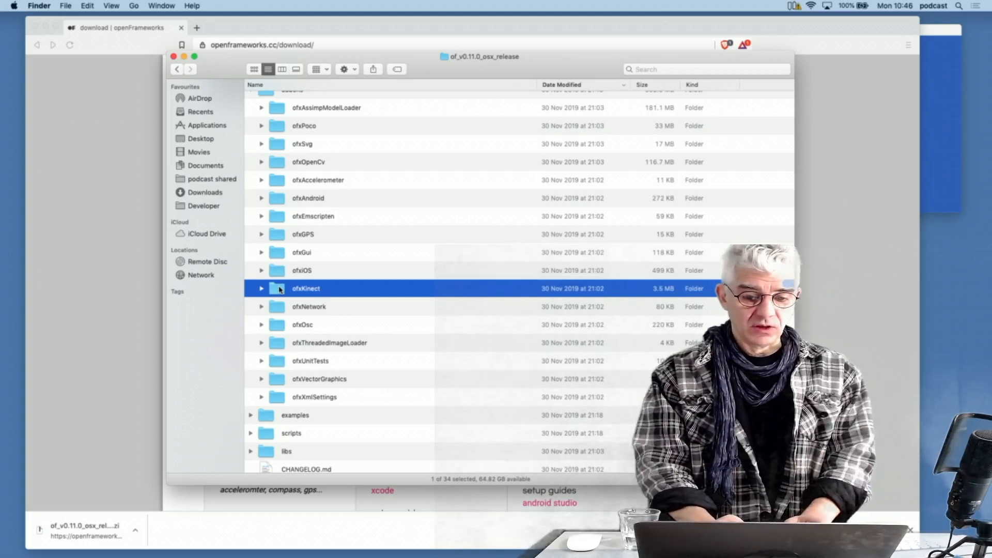
pyautogui.scroll(5, 279, 289)
# Step: Collapse addons, browse the computer_vision, video and shader example categories, then collapse examples
pyautogui.click(252, 173)
pyautogui.click(251, 191)
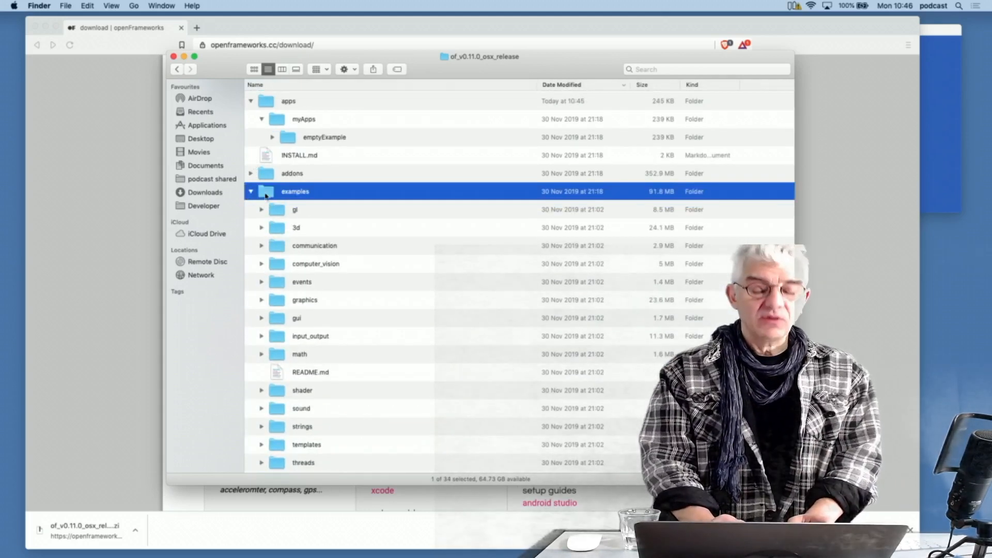
pyautogui.click(272, 267)
pyautogui.scroll(-5, 281, 324)
pyautogui.scroll(-3, 281, 324)
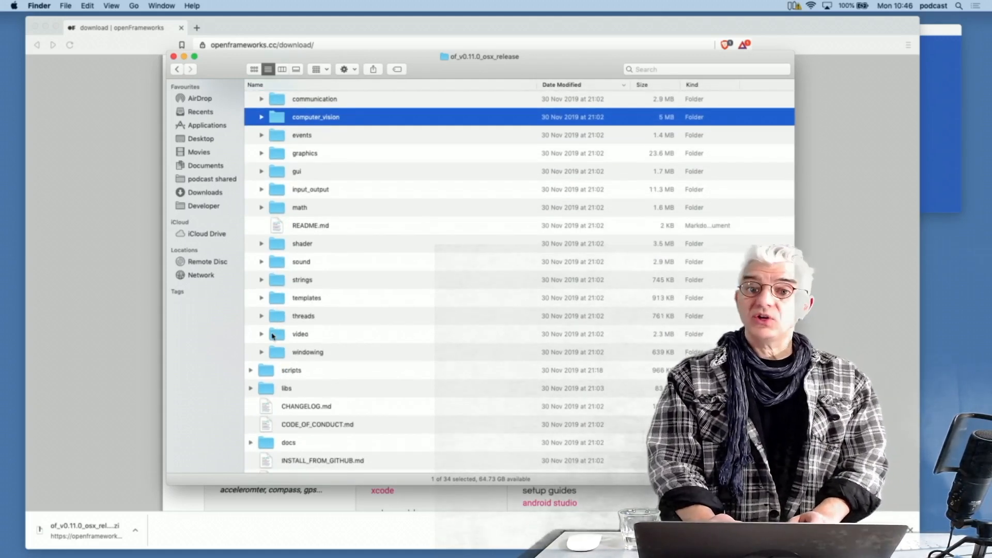
pyautogui.click(263, 334)
pyautogui.scroll(-5, 335, 335)
pyautogui.click(263, 176)
pyautogui.scroll(5, 267, 210)
pyautogui.click(262, 207)
pyautogui.scroll(4, 274, 230)
pyautogui.click(252, 101)
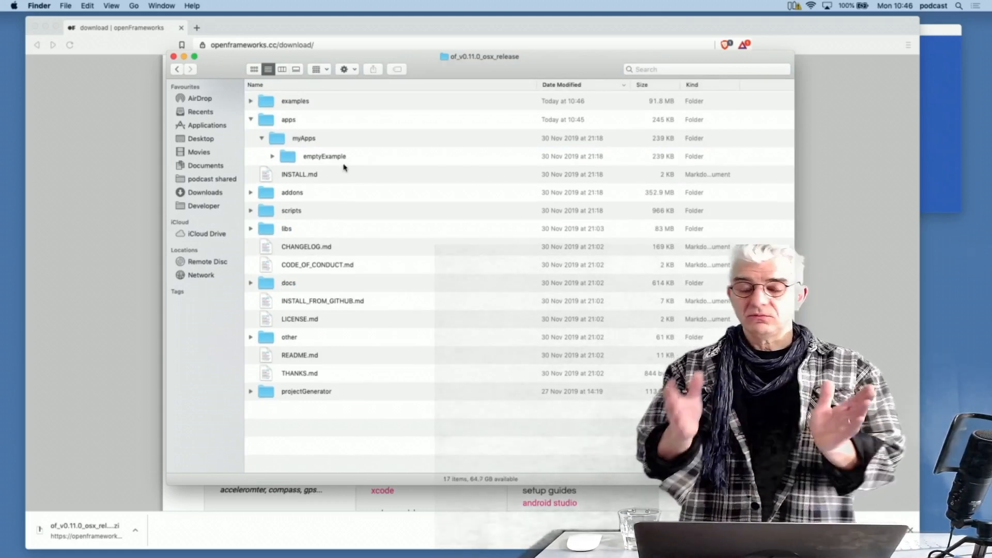
# Step: Read INSTALL.md in Quick Look, then expand the emptyExample folder
pyautogui.click(301, 175)
pyautogui.press('space')
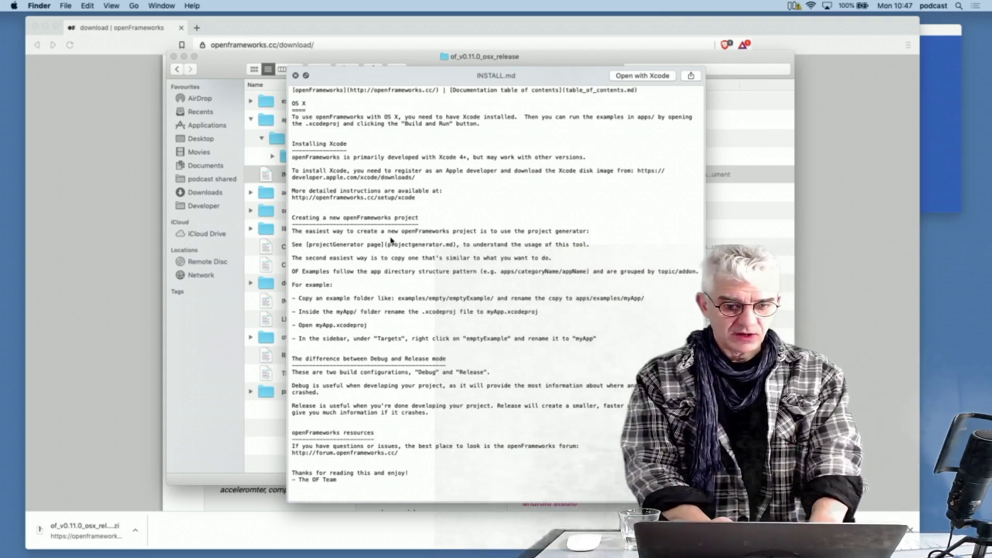
pyautogui.press('space')
pyautogui.click(276, 157)
pyautogui.click(274, 158)
# Step: Enter emptyExample, preview its addons.make and expand the bin folder
pyautogui.doubleClick(285, 157)
pyautogui.click(286, 97)
pyautogui.press('space')
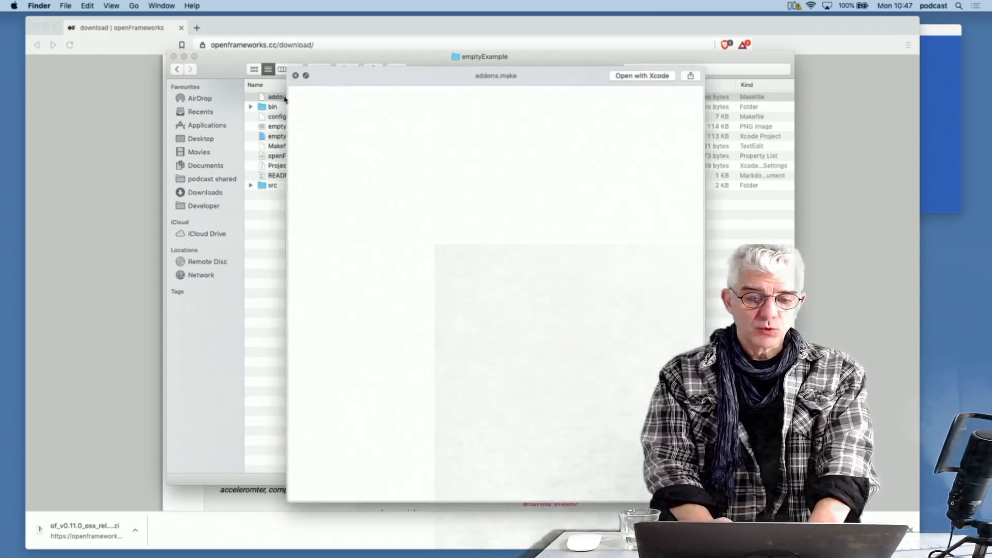
pyautogui.press('space')
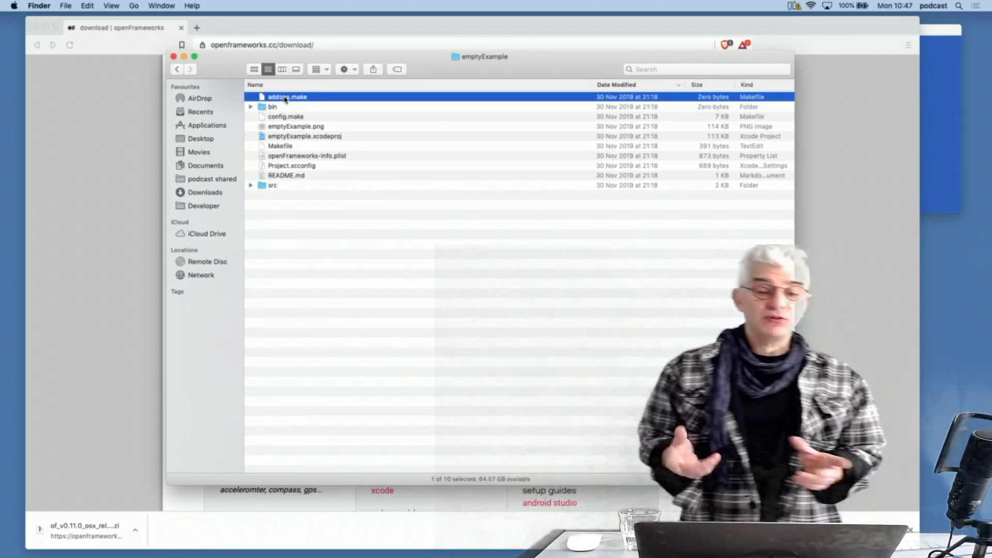
pyautogui.click(250, 107)
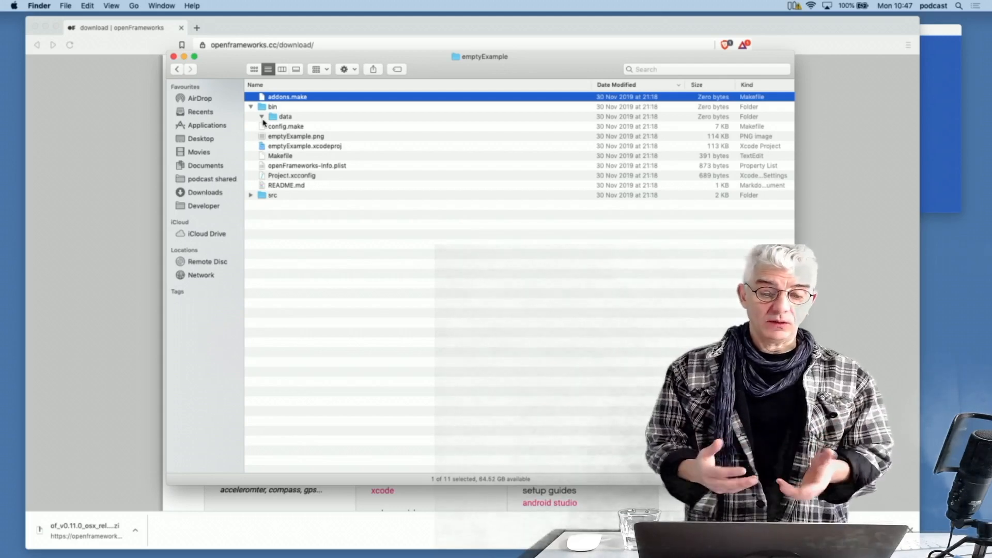
# Step: Look into bin/data, return and select config.make and emptyExample.xcodeproj
pyautogui.doubleClick(274, 109)
pyautogui.click(176, 69)
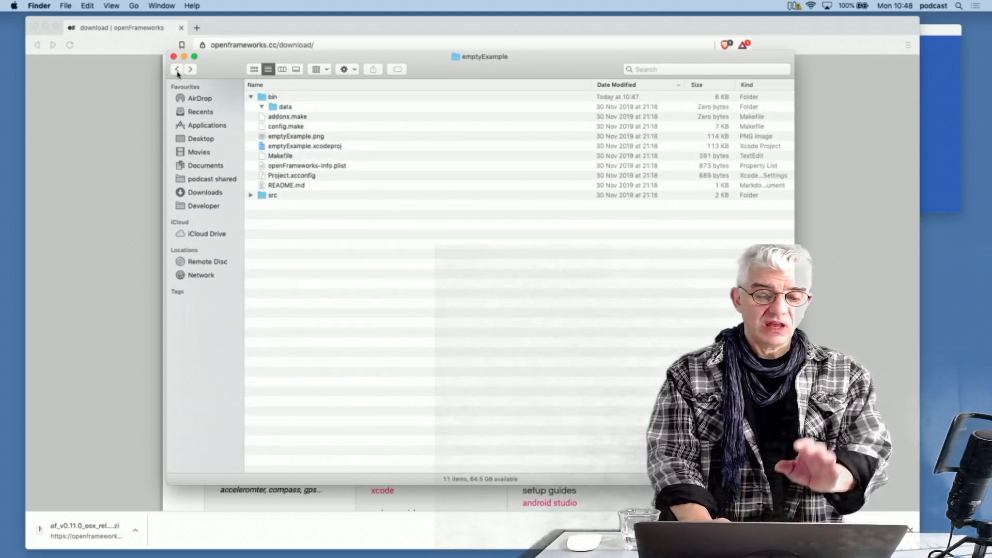
pyautogui.click(285, 106)
pyautogui.click(295, 127)
pyautogui.click(295, 136)
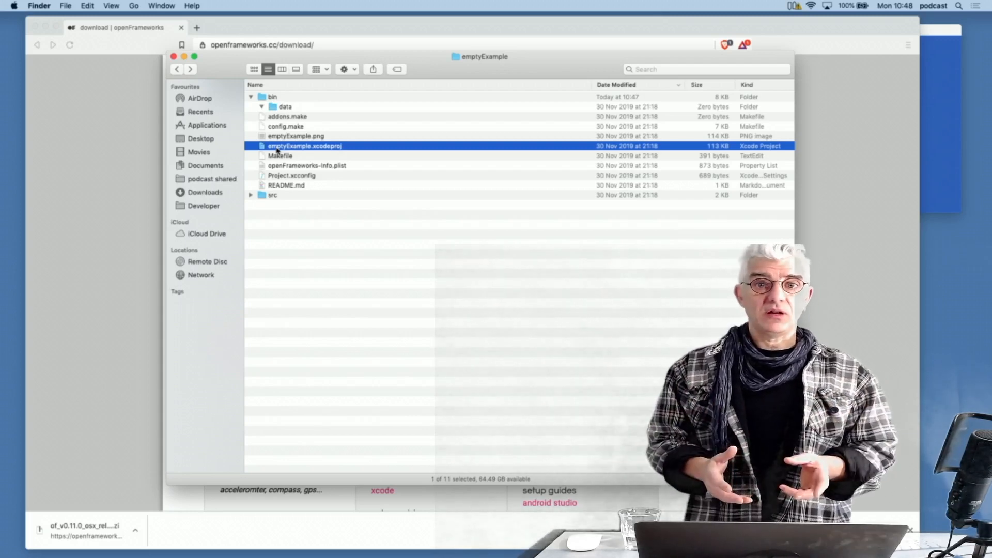
pyautogui.write('r')
# Step: Load emptyExample.xcodeproj in Xcode and review the ofApp.h setup, update and draw declarations
pyautogui.doubleClick(295, 145)
pyautogui.click(538, 194)
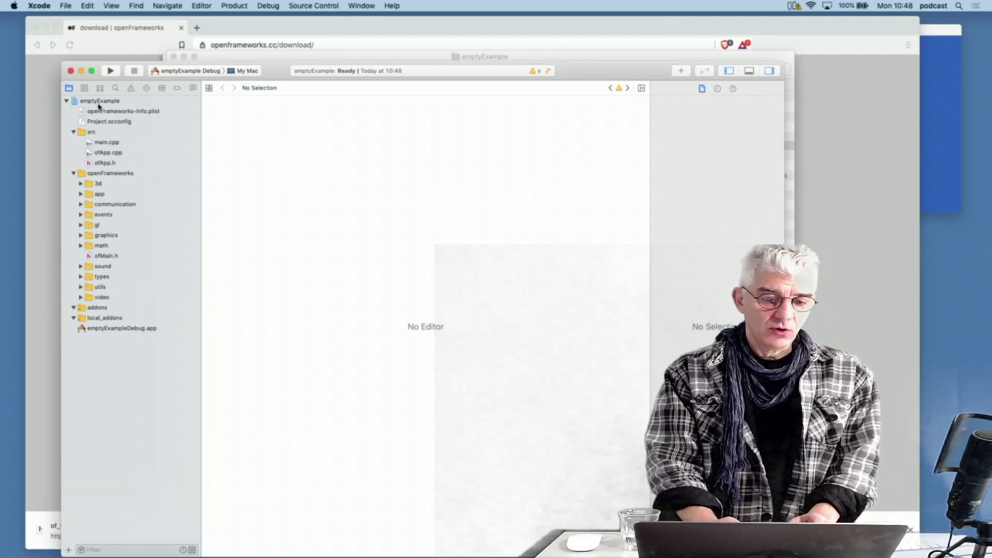
pyautogui.click(99, 100)
pyautogui.click(93, 134)
pyautogui.click(103, 163)
pyautogui.moveTo(239, 149); pyautogui.dragTo(270, 374)
pyautogui.click(273, 376)
pyautogui.moveTo(283, 177); pyautogui.dragTo(366, 203)
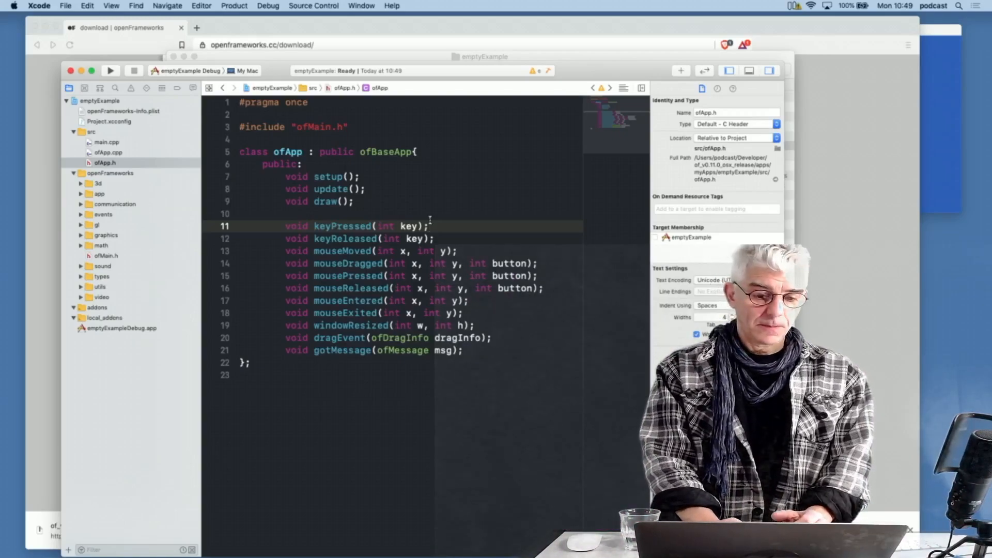
# Step: Widen the window and review main.cpp's ofSetupOpenGL and ofRunApp lines, then ofApp.h and ofApp.cpp
pyautogui.click(108, 153)
pyautogui.scroll(2, 236, 200)
pyautogui.moveTo(786, 310); pyautogui.dragTo(977, 310)
pyautogui.scroll(-5, 585, 324)
pyautogui.scroll(-5, 542, 294)
pyautogui.scroll(-5, 505, 272)
pyautogui.scroll(-5, 470, 250)
pyautogui.scroll(-5, 470, 249)
pyautogui.scroll(15, 470, 250)
pyautogui.click(107, 142)
pyautogui.moveTo(259, 176); pyautogui.dragTo(472, 173)
pyautogui.click(472, 174)
pyautogui.moveTo(264, 238); pyautogui.dragTo(403, 239)
pyautogui.click(403, 239)
pyautogui.click(109, 142)
pyautogui.click(105, 162)
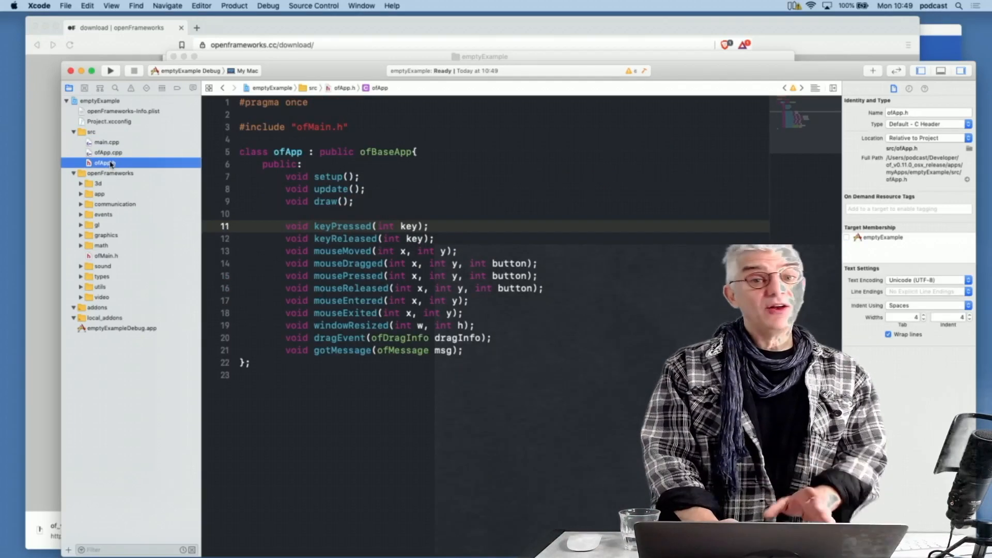
pyautogui.click(110, 153)
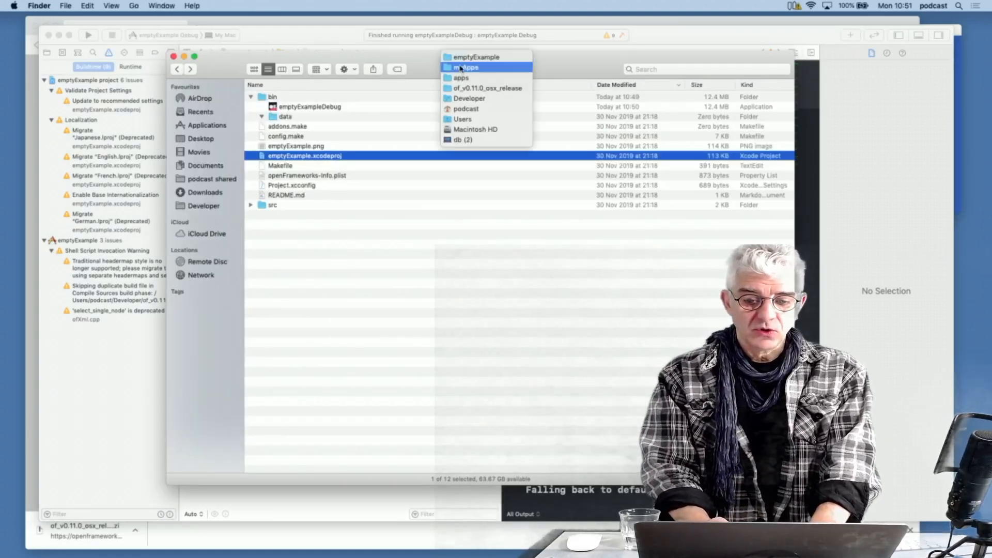
# Step: Navigate from myApps up to the release folder and into examples/3d/3DPrimitivesExample
pyautogui.click(466, 67)
pyautogui.rightClick(469, 57)
pyautogui.click(497, 78)
pyautogui.click(251, 120)
pyautogui.doubleClick(264, 101)
pyautogui.click(251, 106)
pyautogui.click(272, 127)
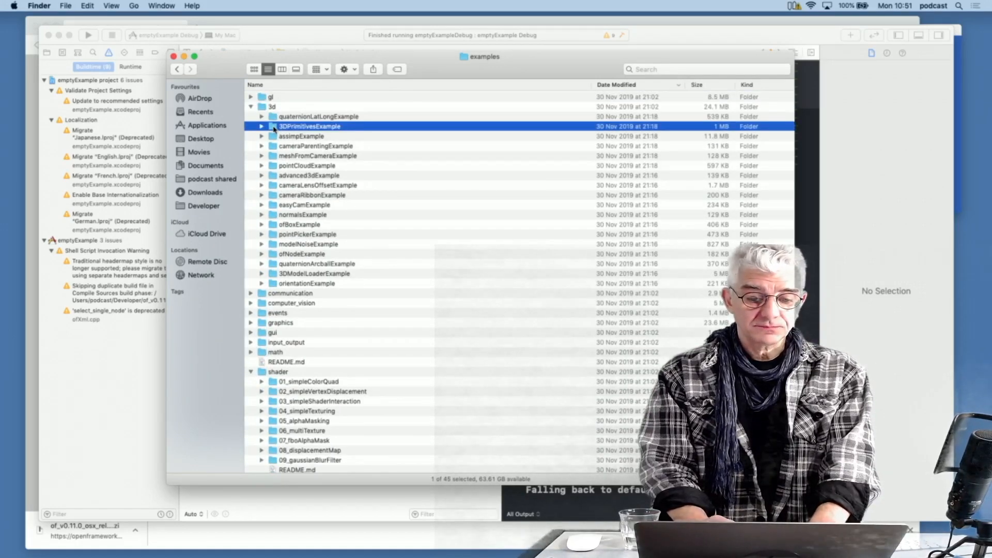
pyautogui.doubleClick(273, 127)
# Step: Load 3DPrimitivesExample.xcodeproj in Xcode, confirming the downloaded-project warning
pyautogui.click(289, 106)
pyautogui.doubleClick(288, 98)
pyautogui.click(523, 195)
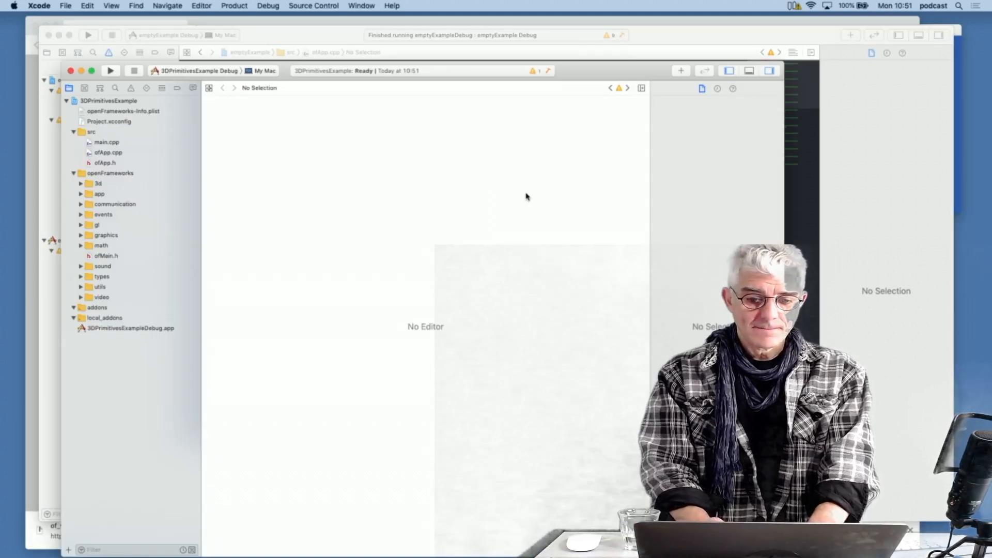
# Step: Reposition the window and look through the src files main.cpp and ofApp.h
pyautogui.moveTo(575, 72); pyautogui.dragTo(580, 47)
pyautogui.click(95, 107)
pyautogui.click(109, 139)
pyautogui.click(112, 118)
pyautogui.click(109, 138)
pyautogui.scroll(-5, 270, 228)
pyautogui.scroll(-5, 270, 229)
pyautogui.scroll(-5, 270, 229)
pyautogui.scroll(-3, 270, 229)
pyautogui.scroll(-2, 268, 246)
# Step: Enlarge the font and study ofApp.h's primitive, ofLight and ofVboMesh declarations, then ofApp.cpp
pyautogui.moveTo(267, 272); pyautogui.dragTo(378, 321)
pyautogui.press('super+plus')
pyautogui.scroll(-4, 377, 317)
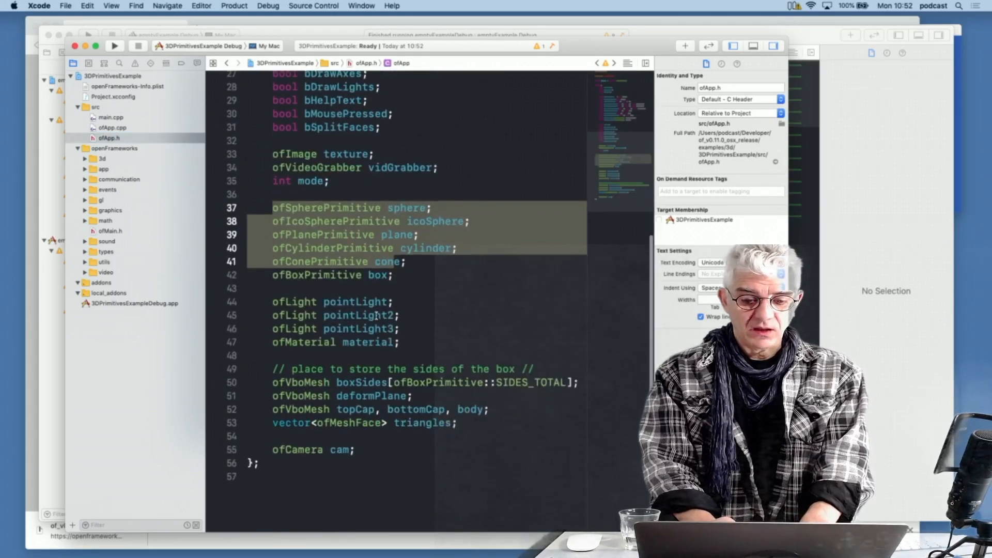
pyautogui.click(428, 277)
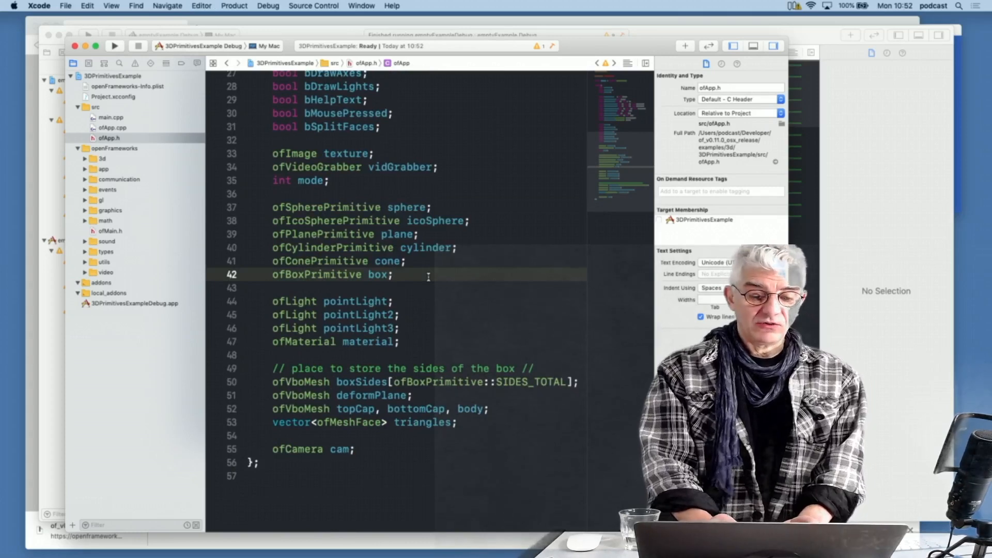
pyautogui.scroll(-2, 427, 277)
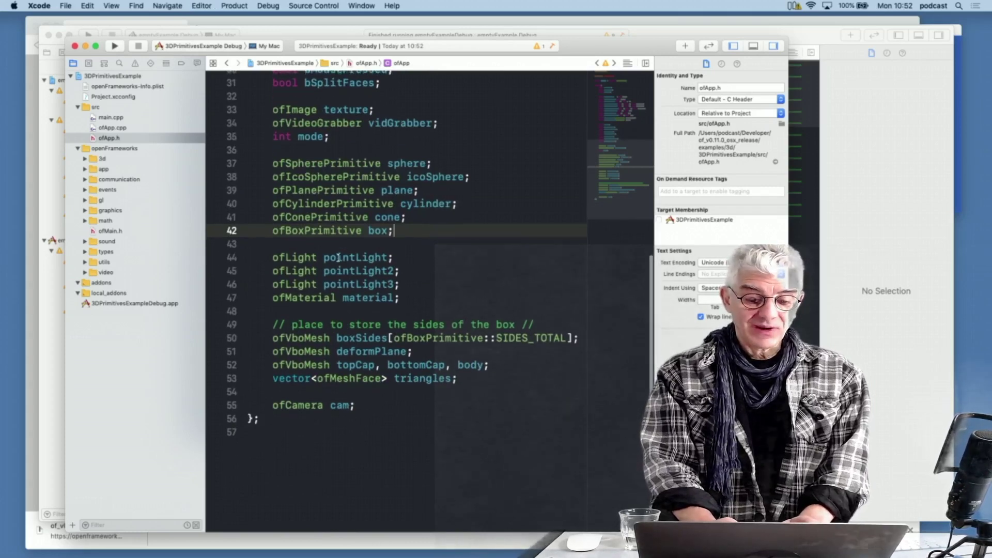
pyautogui.doubleClick(297, 256)
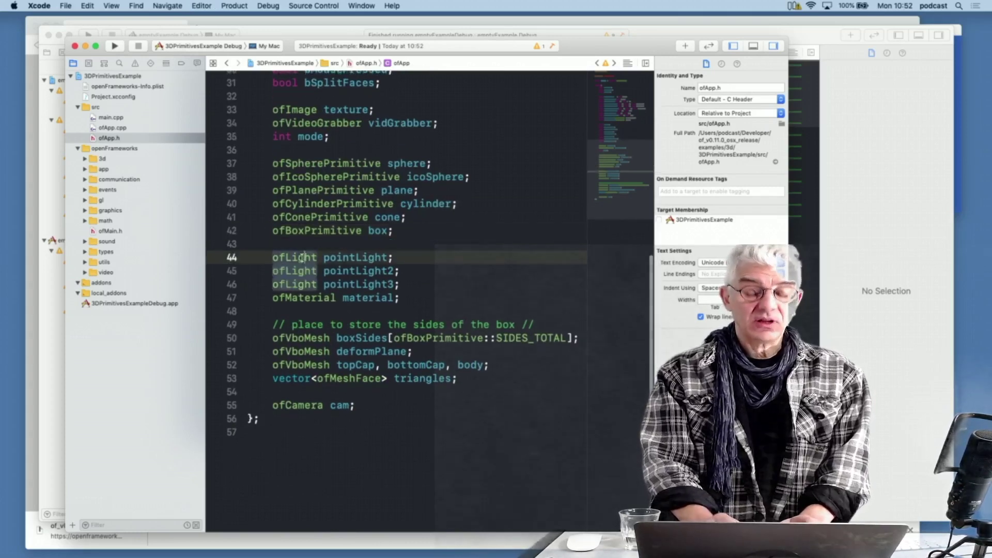
pyautogui.doubleClick(299, 339)
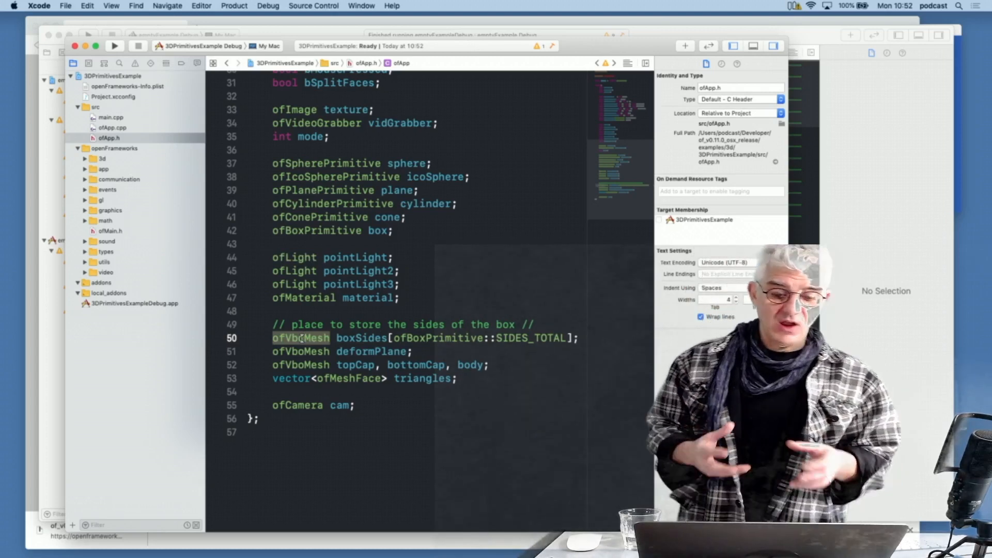
pyautogui.click(113, 127)
pyautogui.scroll(-6, 241, 200)
pyautogui.scroll(-4, 240, 201)
pyautogui.scroll(5, 574, 303)
pyautogui.scroll(-5, 574, 303)
pyautogui.scroll(-8, 574, 302)
pyautogui.scroll(-5, 574, 303)
pyautogui.scroll(-4, 574, 303)
pyautogui.scroll(-3, 543, 287)
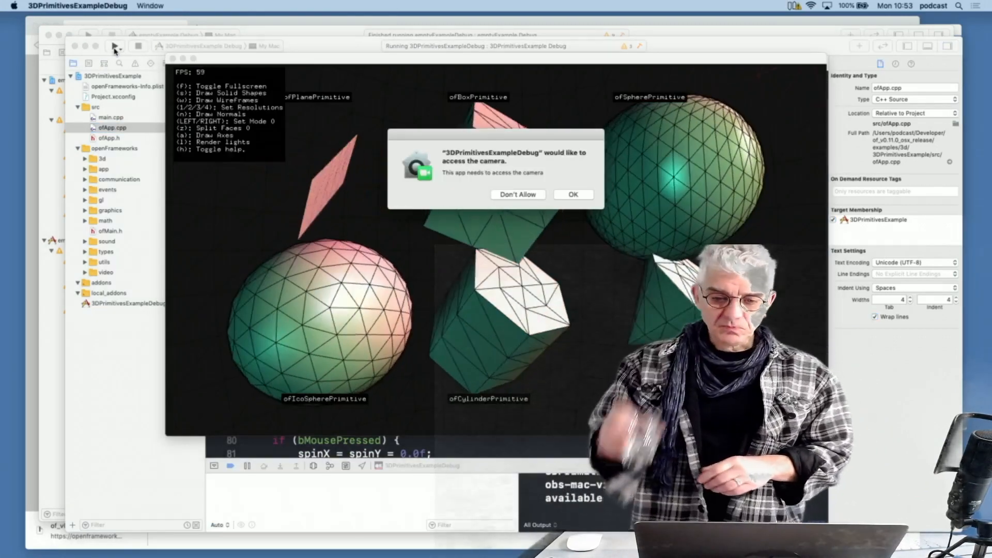
# Step: Grant the demo camera access, reposition its window and toggle it to full screen with the f key
pyautogui.click(573, 194)
pyautogui.moveTo(481, 58); pyautogui.dragTo(350, 39)
pyautogui.press('f')
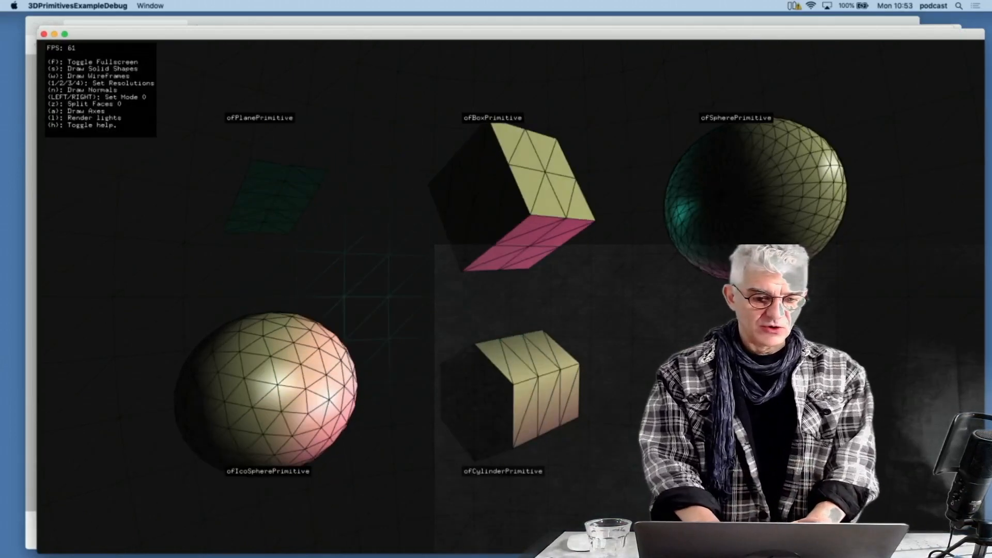
pyautogui.press('f')
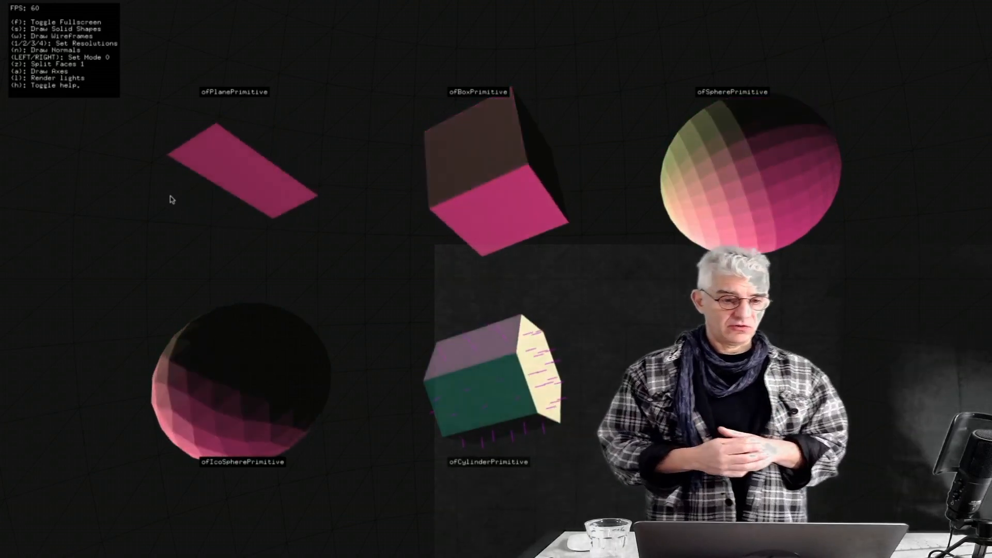
# Step: Advance the drawing mode so the primitives are covered with the camera texture
pyautogui.press('Right')
pyautogui.press('Right')
pyautogui.press('Right')
pyautogui.press('Right')
pyautogui.press('Right')
pyautogui.press('Right')
pyautogui.press('Right')
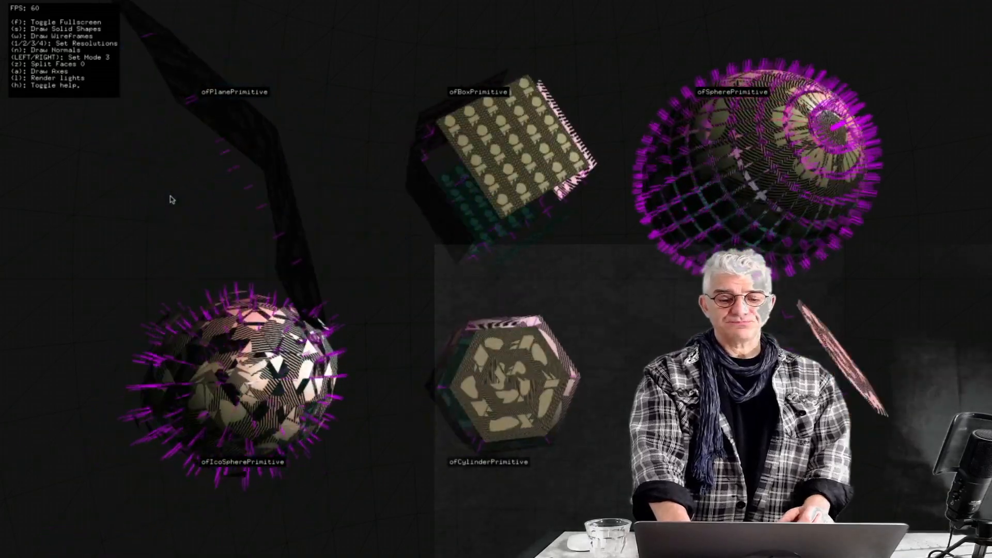